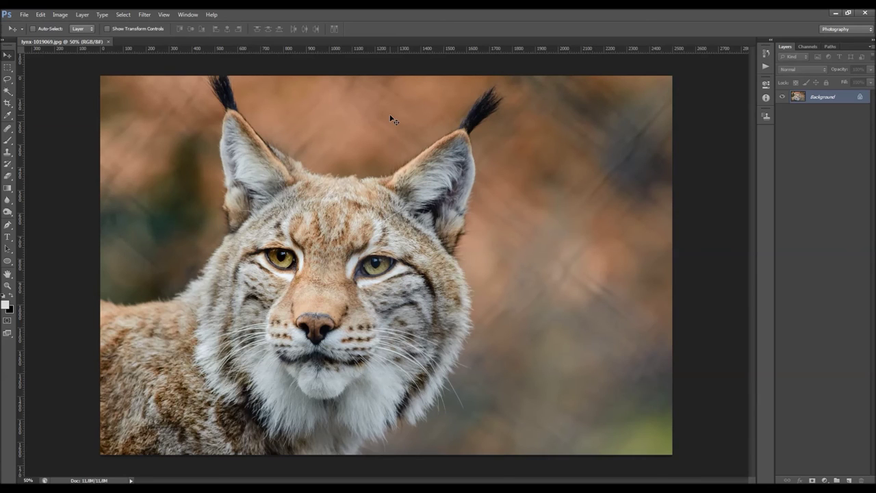
Preview a High Pass filter at radius 4.4 on the Background, then cancel it without applying
left_click(145, 15)
mouse_move(211, 178)
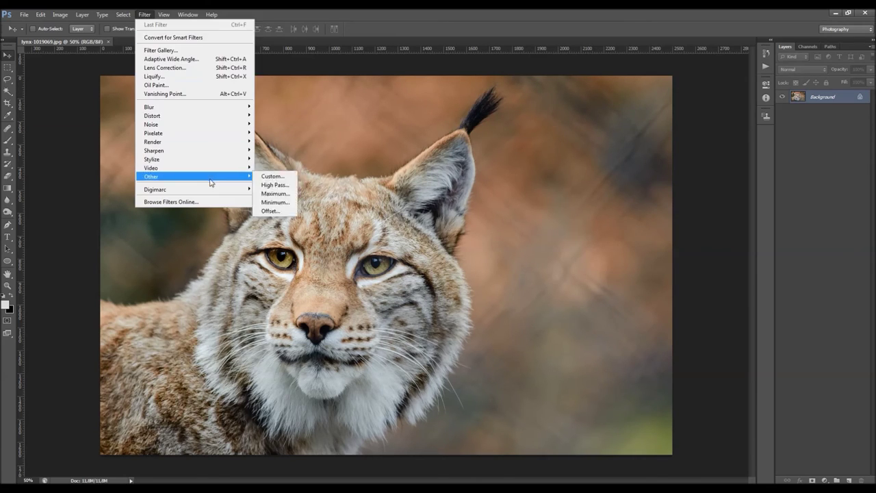
left_click(281, 185)
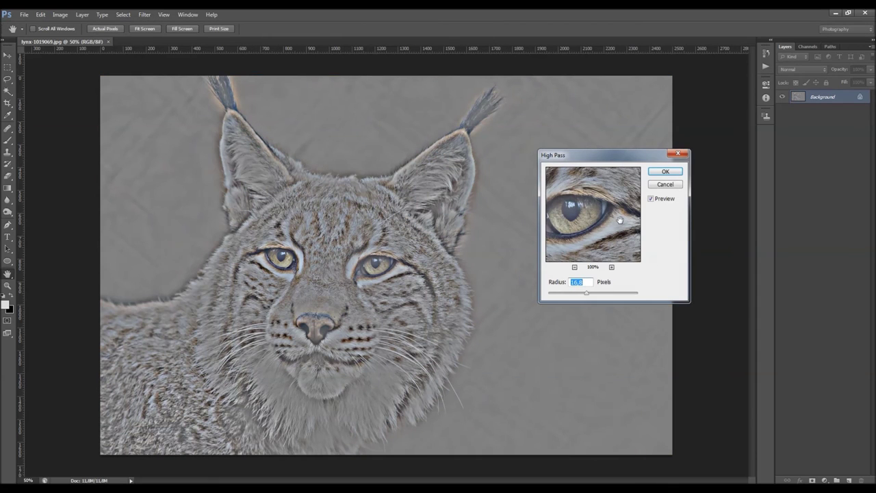
left_click(574, 267)
mouse_move(560, 294)
left_mouse_down()
mouse_move(596, 296)
mouse_move(565, 296)
left_mouse_up()
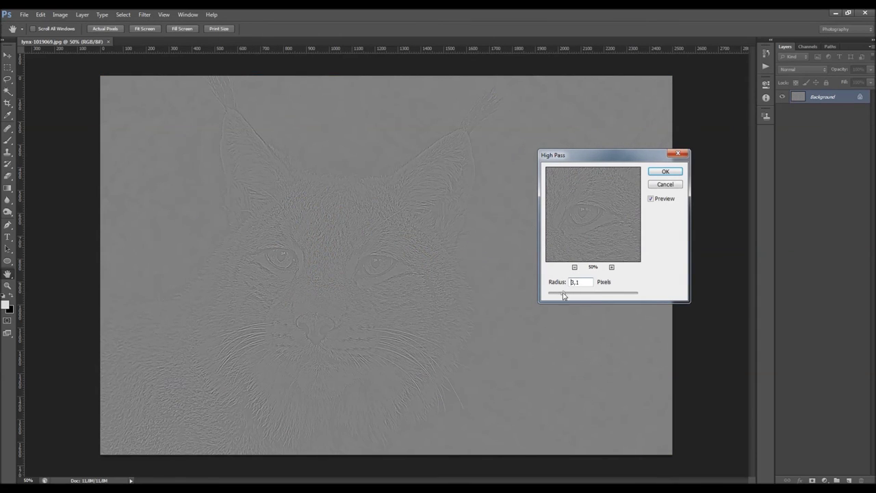
left_click(654, 199)
left_click(654, 199)
mouse_move(568, 296)
left_mouse_down()
mouse_move(579, 294)
mouse_move(561, 294)
left_mouse_up()
left_click(673, 187)
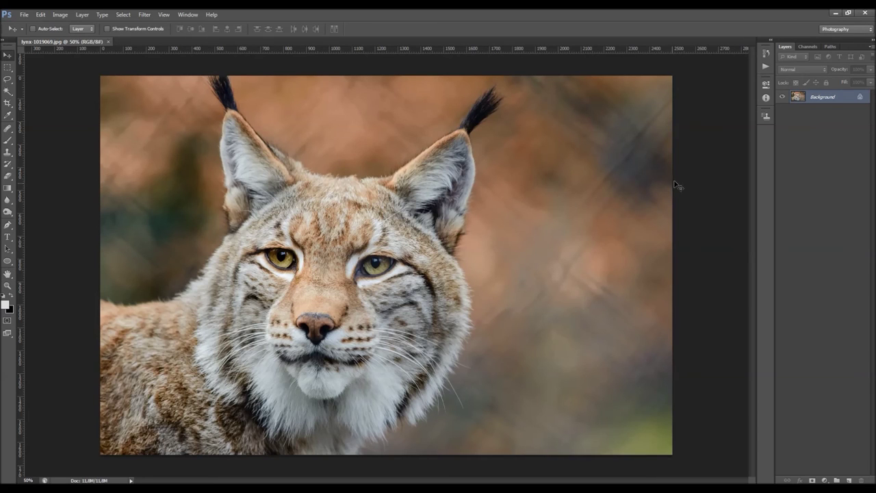
Duplicate the Background layer into a Background copy layer
right_click(840, 98)
left_click(832, 119)
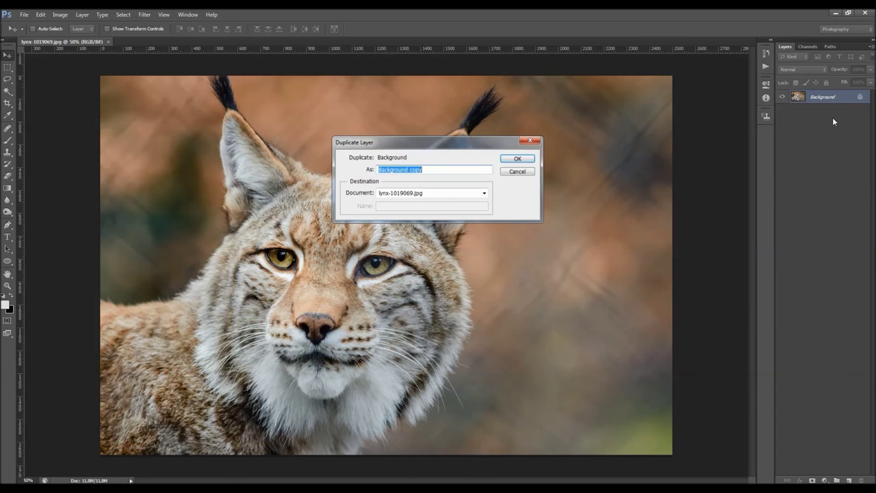
left_click(515, 158)
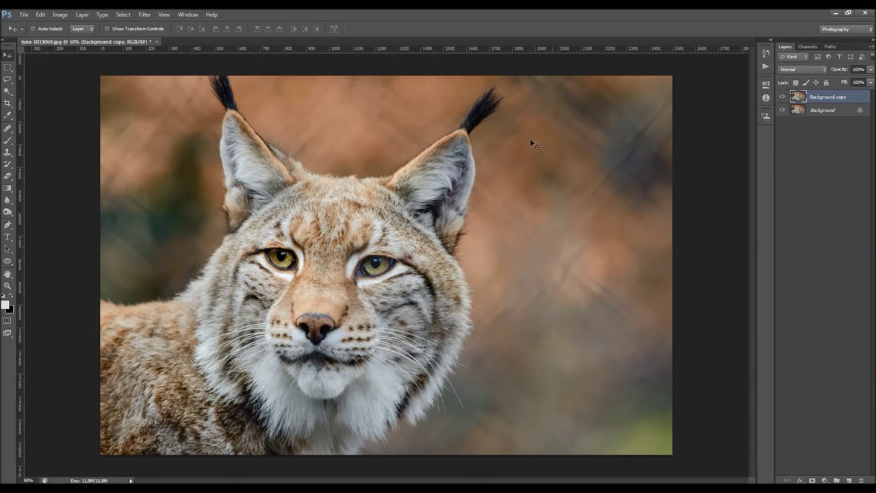
Apply a High Pass filter with a 2.3-pixel radius to the Background copy
left_click(146, 15)
mouse_move(196, 176)
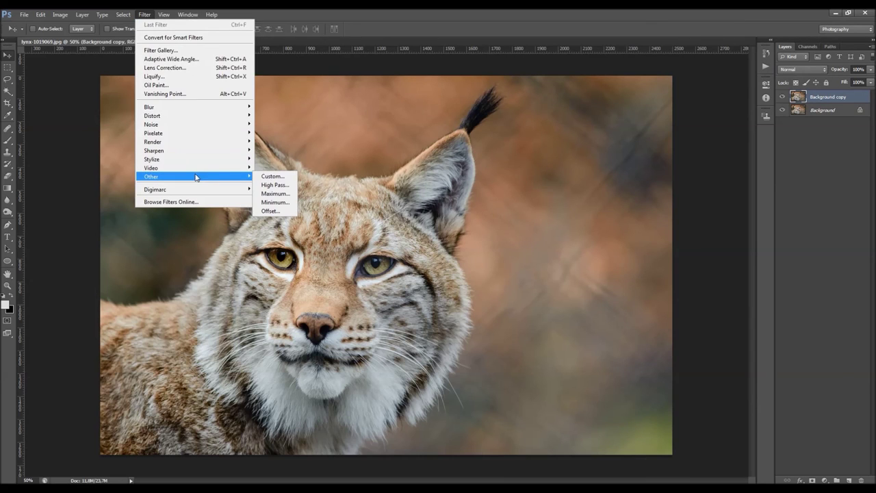
left_click(260, 187)
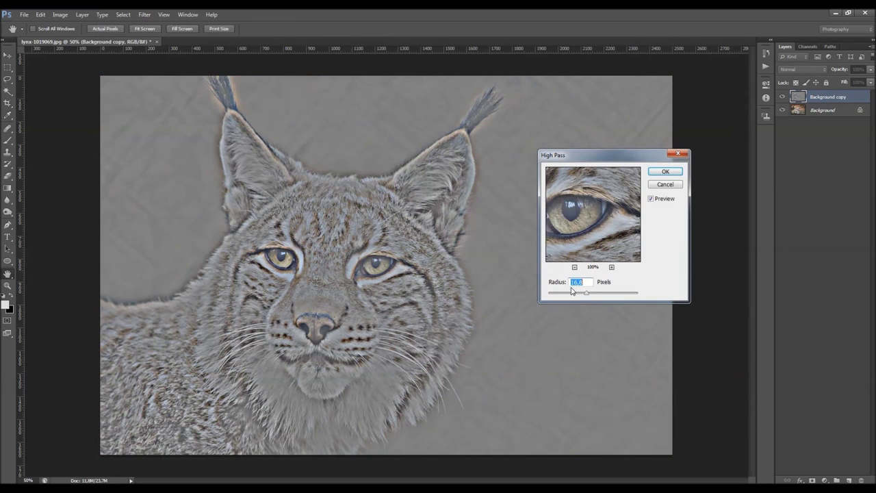
left_click_drag(578, 296, 565, 295)
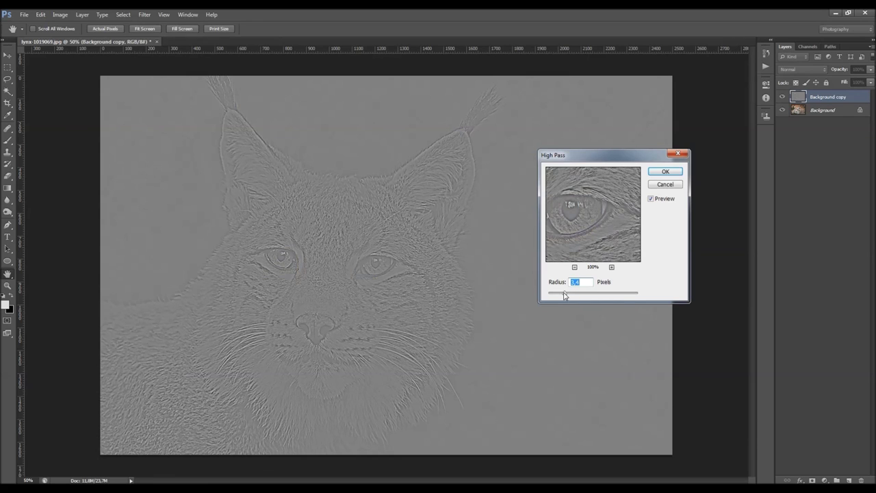
left_click_drag(564, 295, 560, 296)
left_click(665, 172)
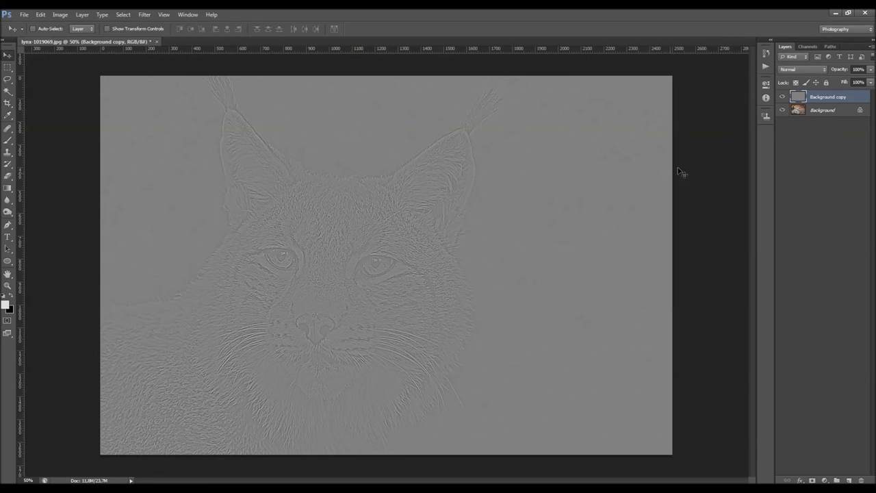
Compare the High Pass layer hidden and shown, then blend it in Overlay mode
left_click(783, 97)
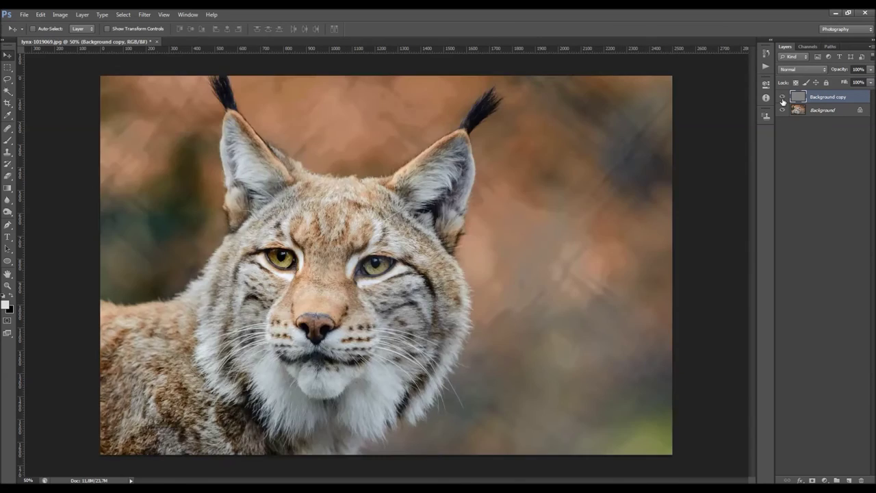
left_click(782, 98)
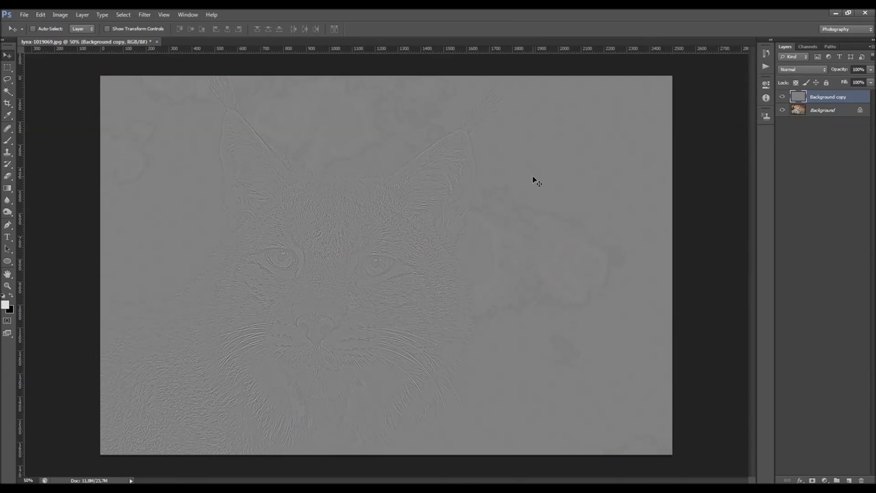
left_click(795, 71)
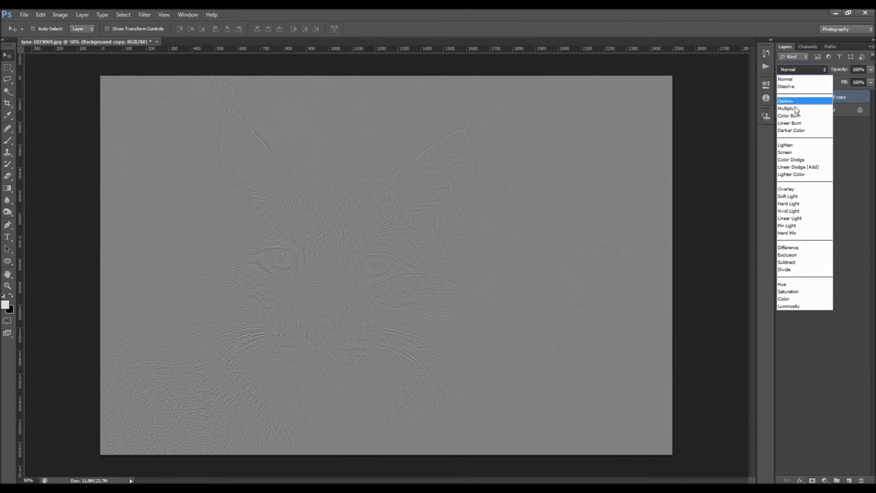
left_click(795, 189)
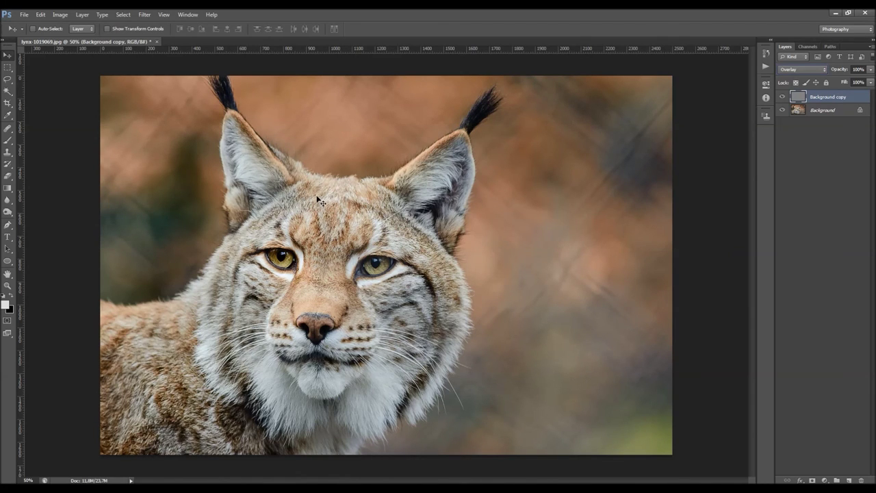
Try Soft Light, Hard Light and Vivid Light blend modes, settling on Linear Light
left_click(798, 69)
left_click(788, 194)
left_click(812, 69)
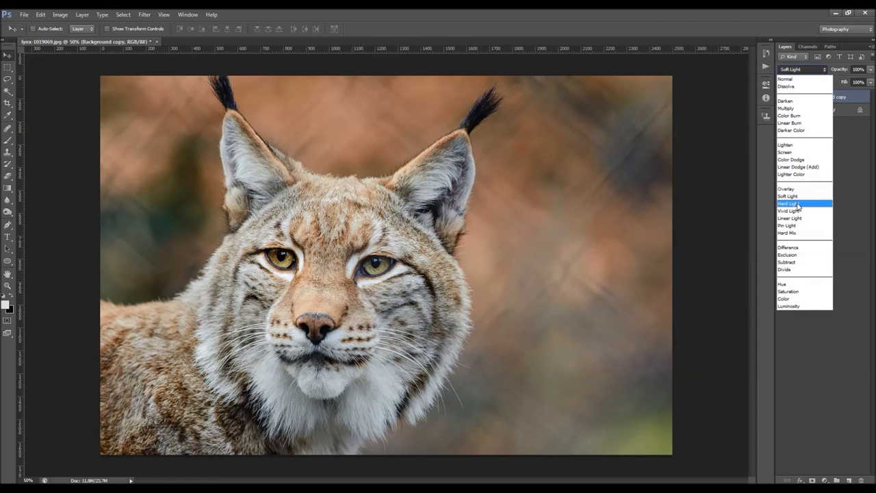
left_click(799, 204)
left_click(804, 69)
left_click(794, 218)
left_click(804, 70)
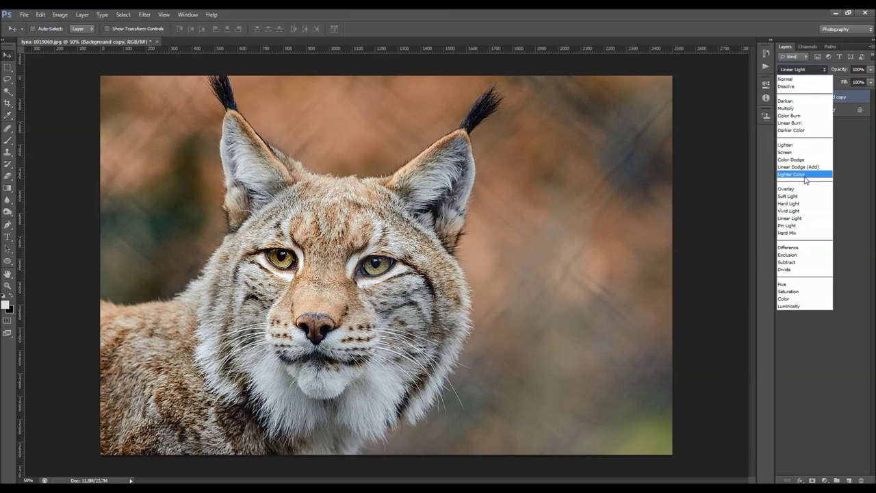
left_click(799, 211)
left_click(804, 71)
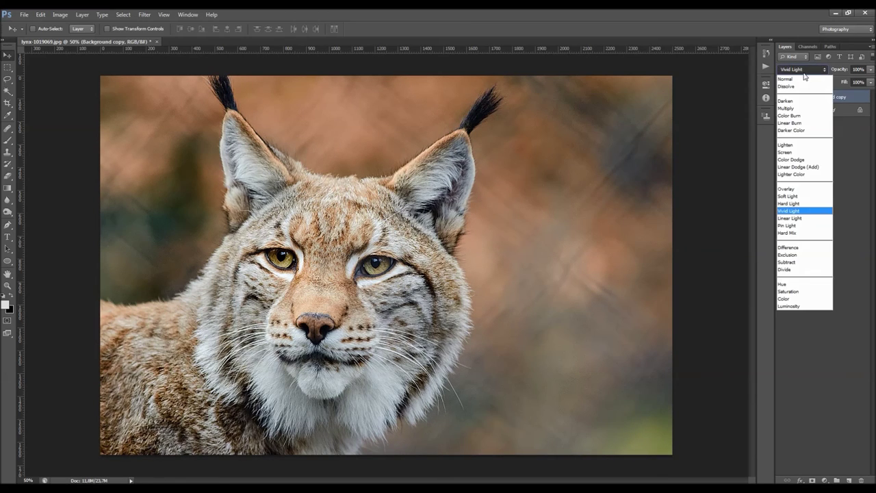
left_click(801, 218)
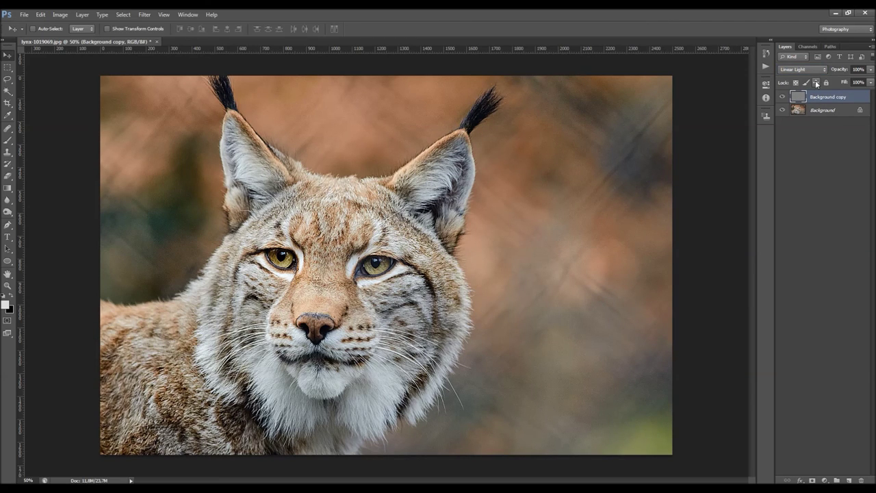
Test the High Pass layer's opacity at 65%, 57% and 0%, toggling its visibility to compare
left_click_drag(844, 71, 823, 77)
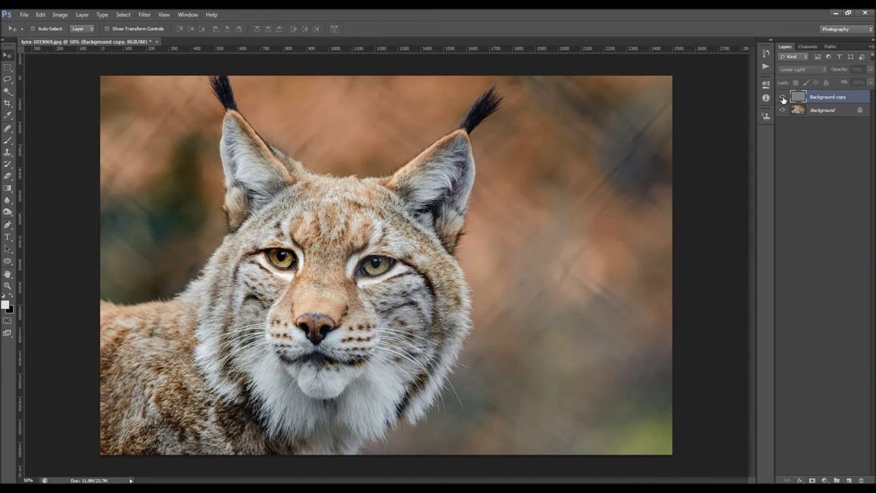
left_click_drag(842, 71, 840, 72)
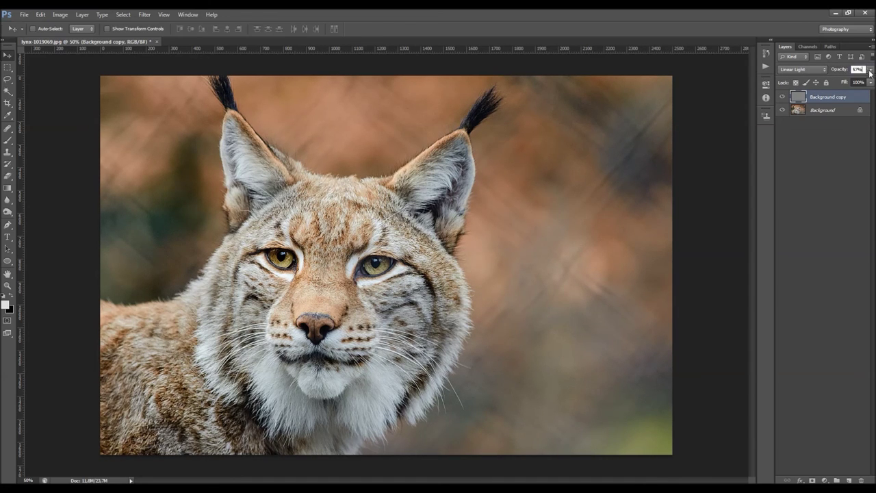
left_click(870, 69)
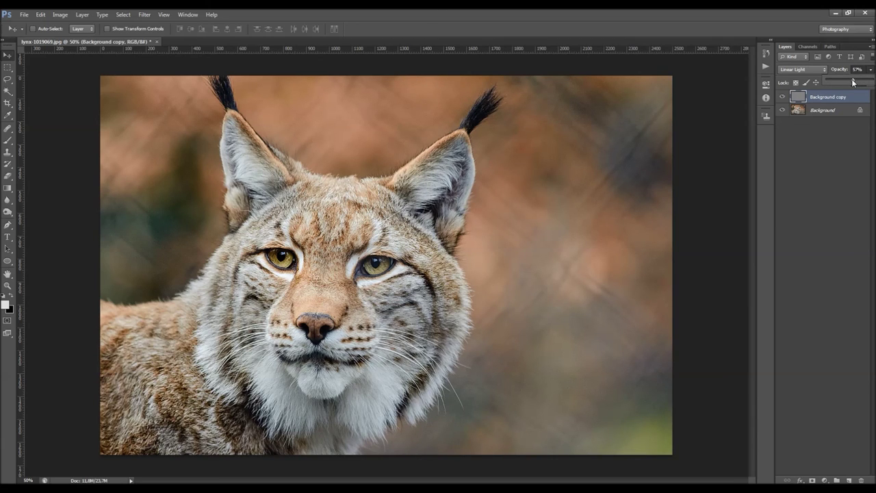
left_click_drag(854, 82, 792, 97)
left_click(783, 97)
left_click(782, 97)
left_click(783, 97)
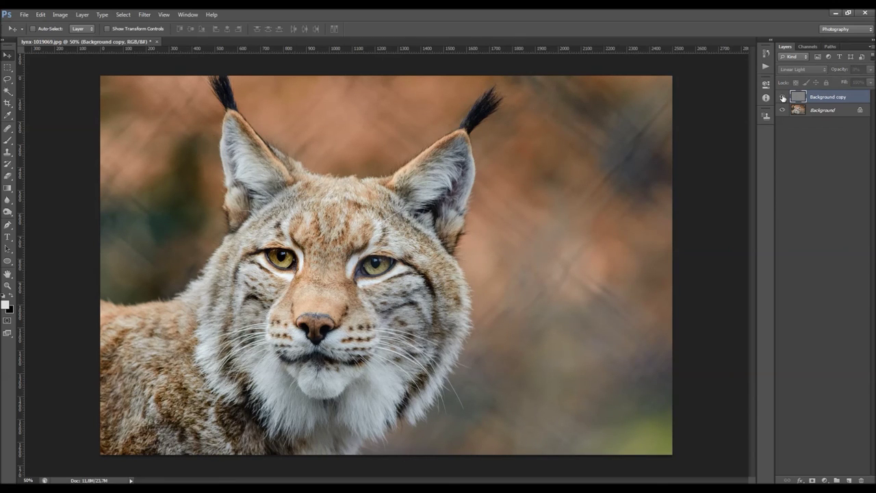
left_click(782, 97)
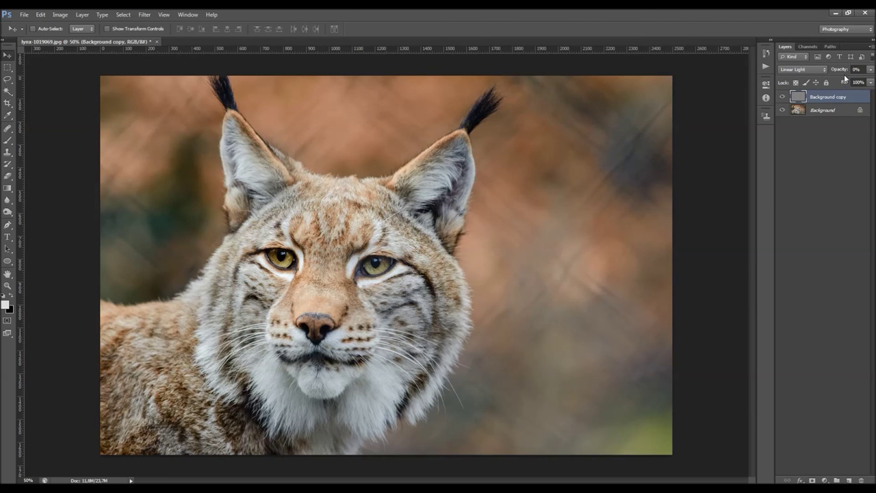
Reset the layer's opacity to 100%, then settle it at 51%
left_click(870, 69)
left_click_drag(833, 77, 874, 80)
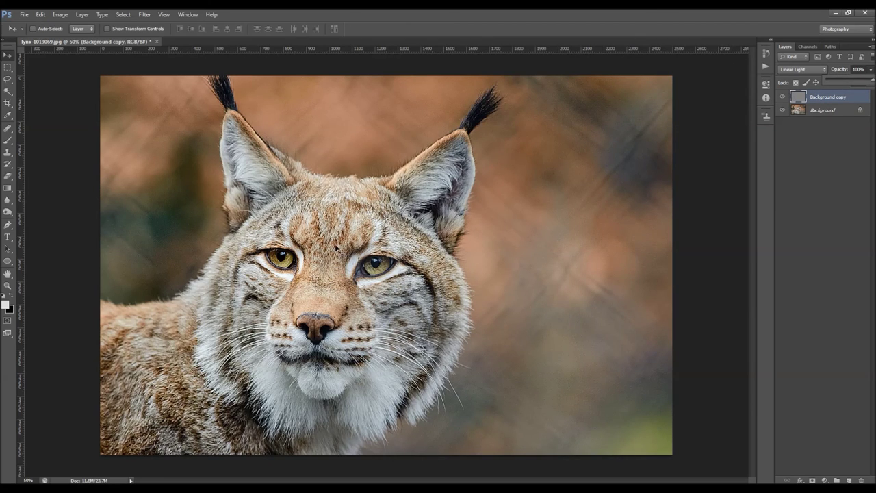
left_click_drag(847, 82, 849, 83)
left_click(788, 99)
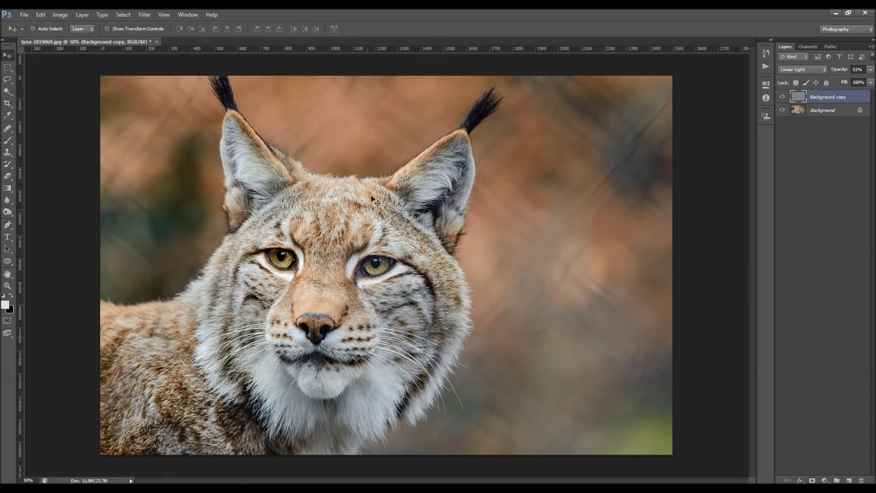
Add a layer mask, paint black over the lower-right background with a 500-pixel brush, and compare
left_click(812, 480)
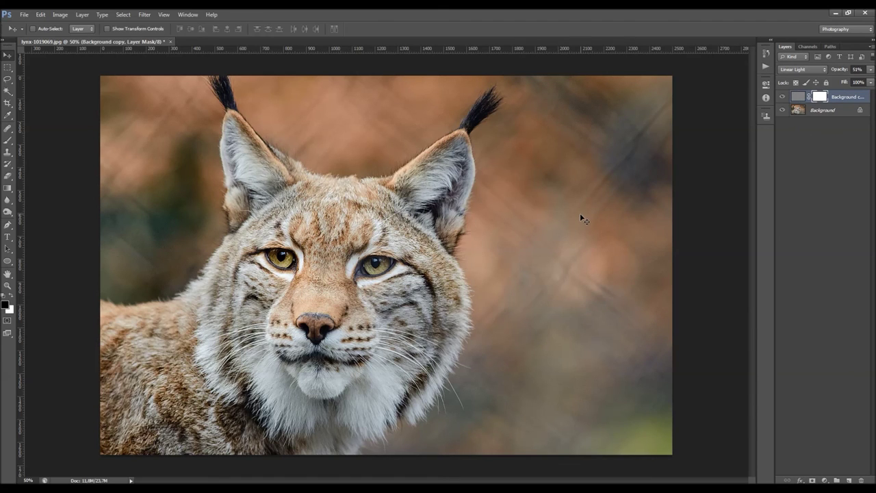
key("b")
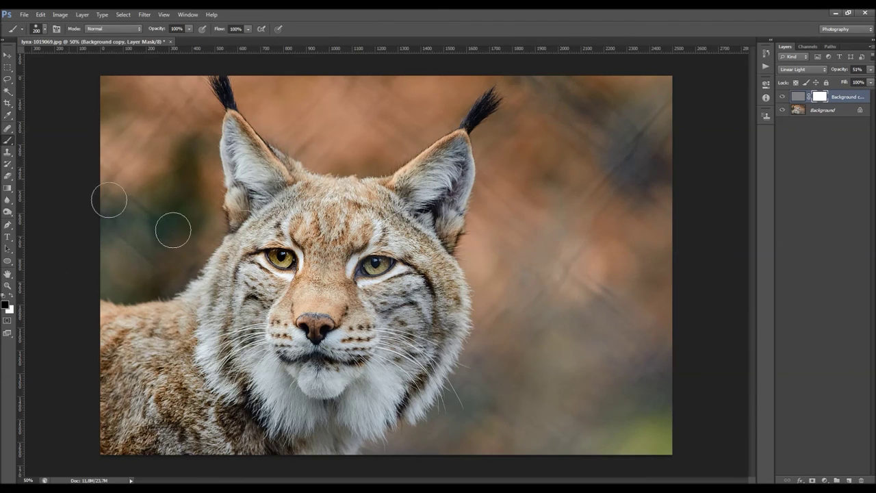
right_click(204, 242)
key("Escape")
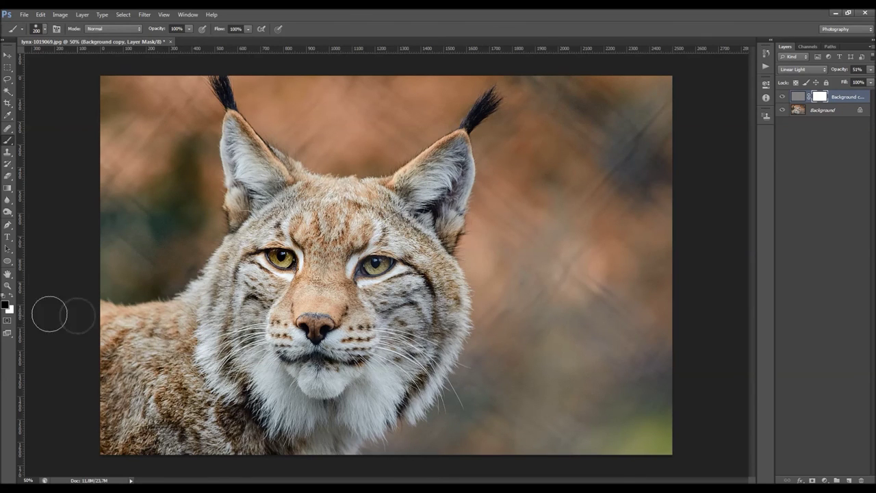
key("bracketright")
key("bracketright")
key("bracketright")
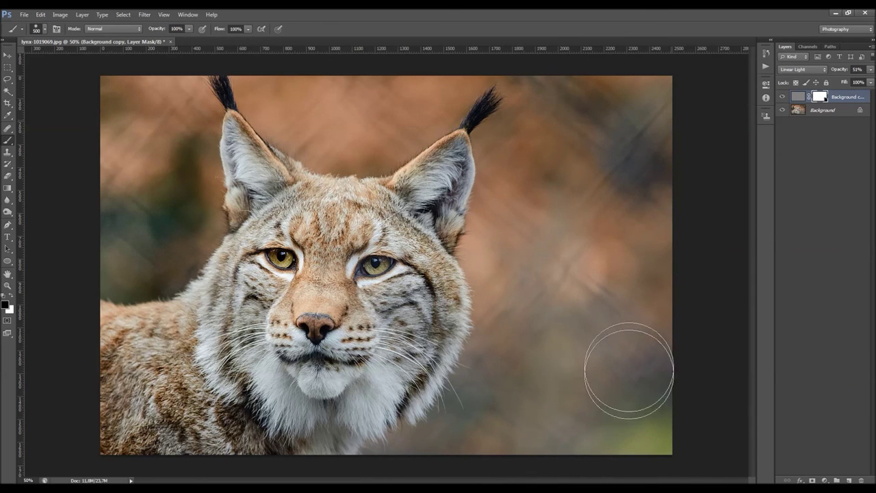
left_click_drag(629, 370, 623, 418)
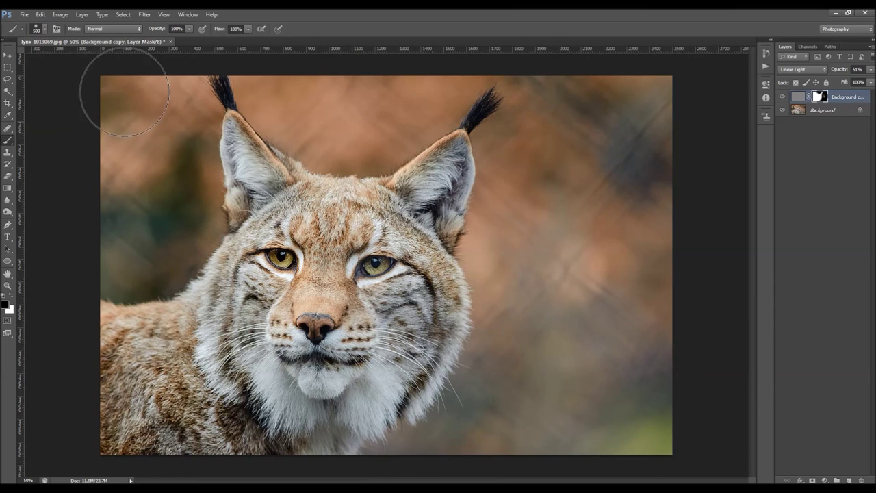
key("v")
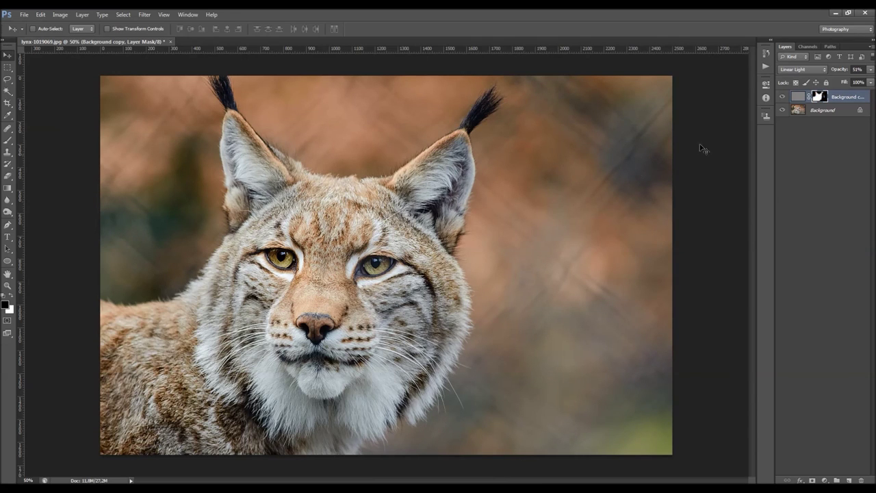
left_click(783, 98)
left_click(783, 98)
Remove the masked copy layer and duplicate the Background layer afresh
key("ctrl+e")
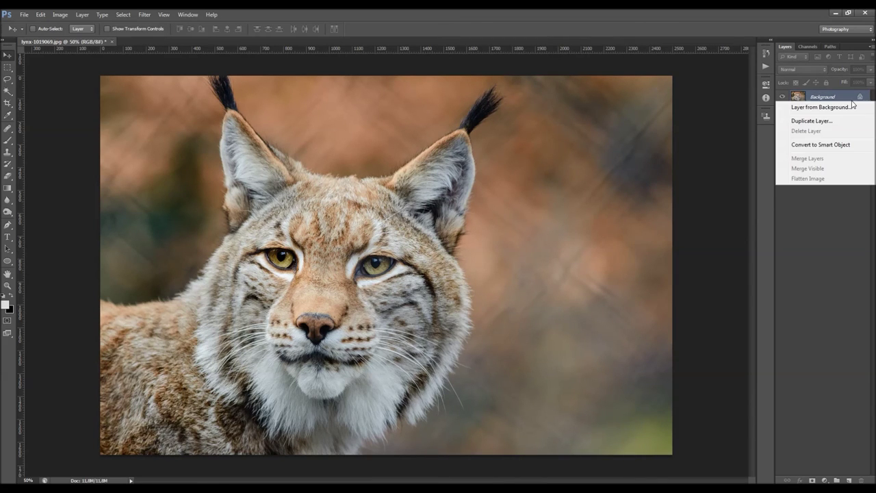
left_click(842, 120)
key("Return")
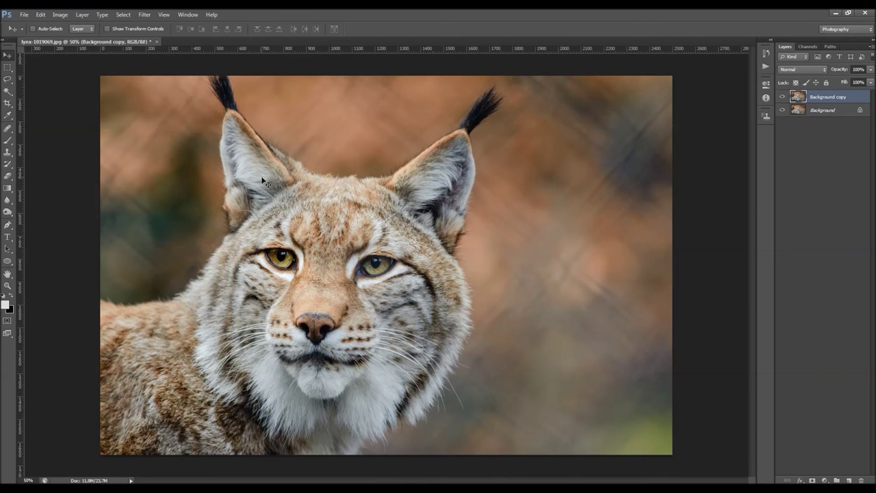
Apply a High Pass filter with a 25-pixel radius to the new copy
left_click(144, 15)
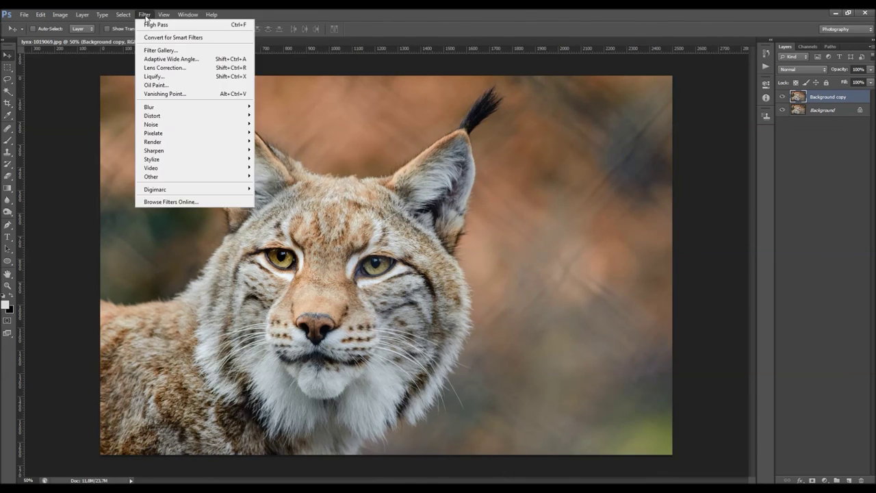
mouse_move(171, 177)
left_click(274, 184)
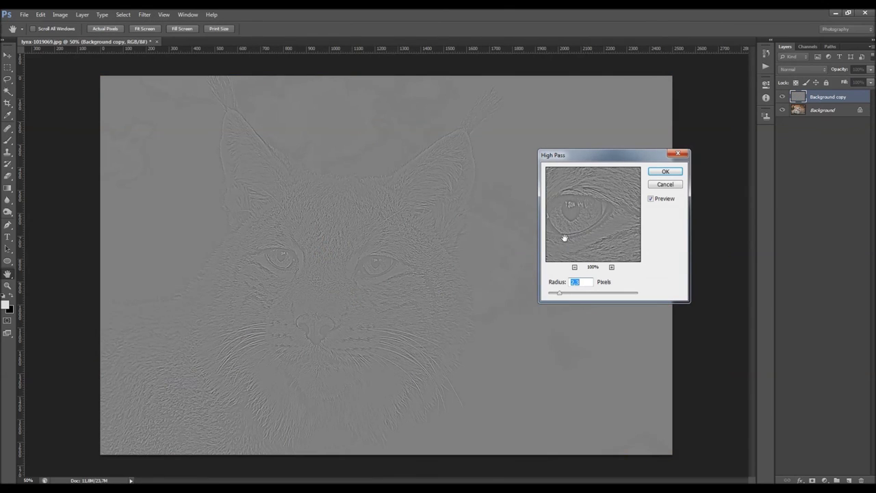
left_click_drag(562, 293, 586, 295)
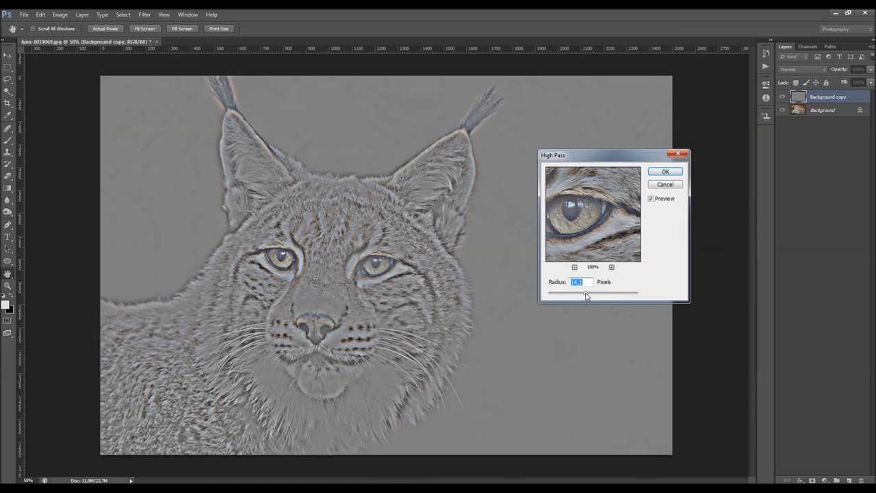
left_click(665, 172)
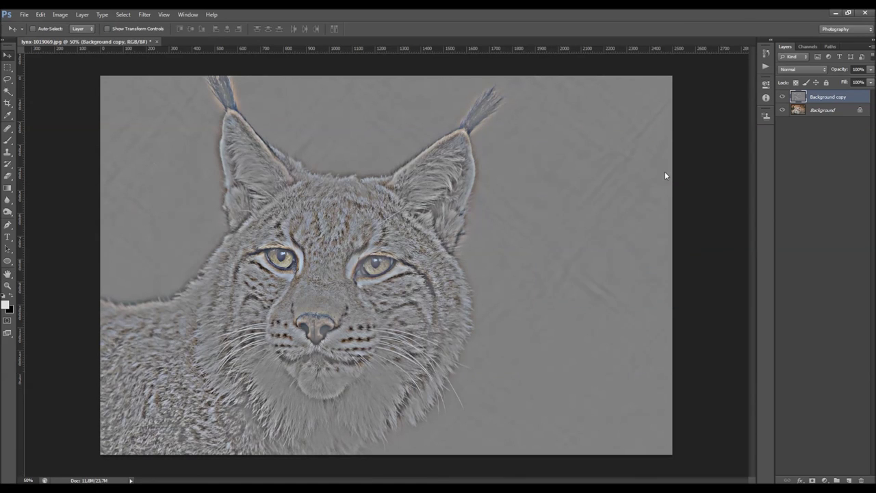
Set the fresh copy layer's blend mode to Soft Light
left_click(802, 70)
left_click(800, 197)
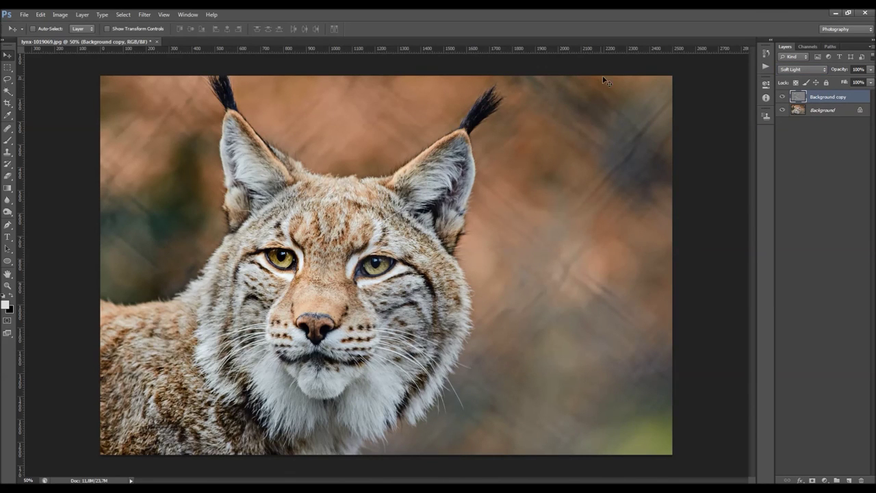
left_click(60, 14)
Invert the High Pass layer and compare it hidden and shown
mouse_move(79, 38)
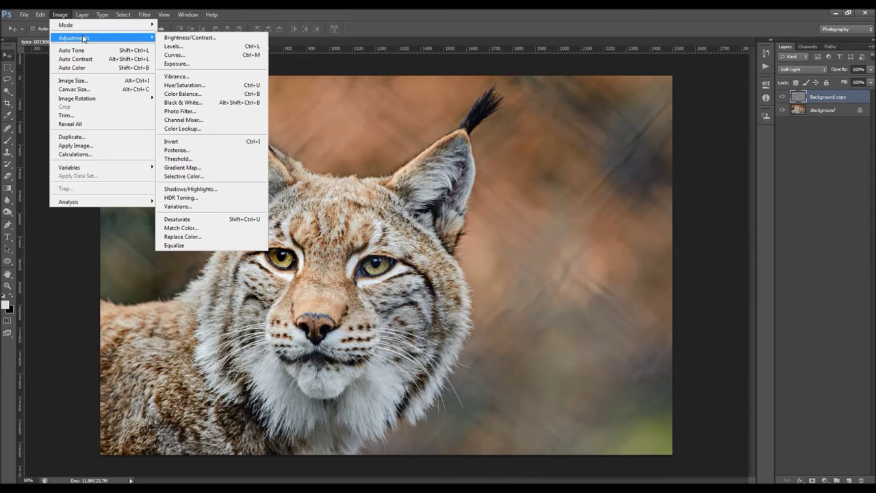
left_click(187, 143)
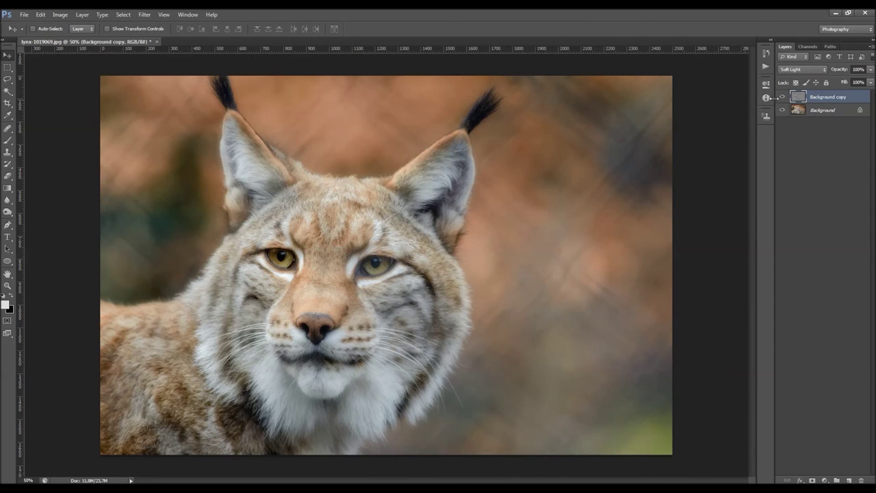
left_click(782, 98)
left_click(782, 97)
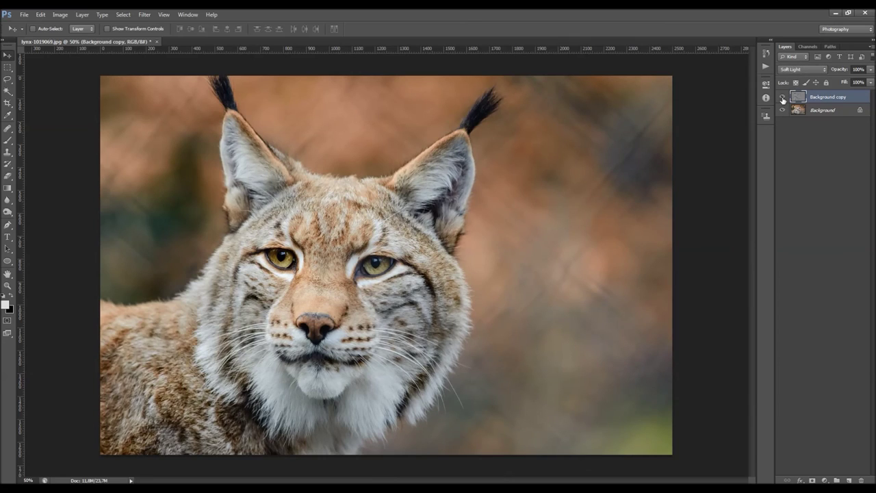
Try Overlay blending, lower the layer's opacity to 80%, and add a layer mask
left_click(802, 70)
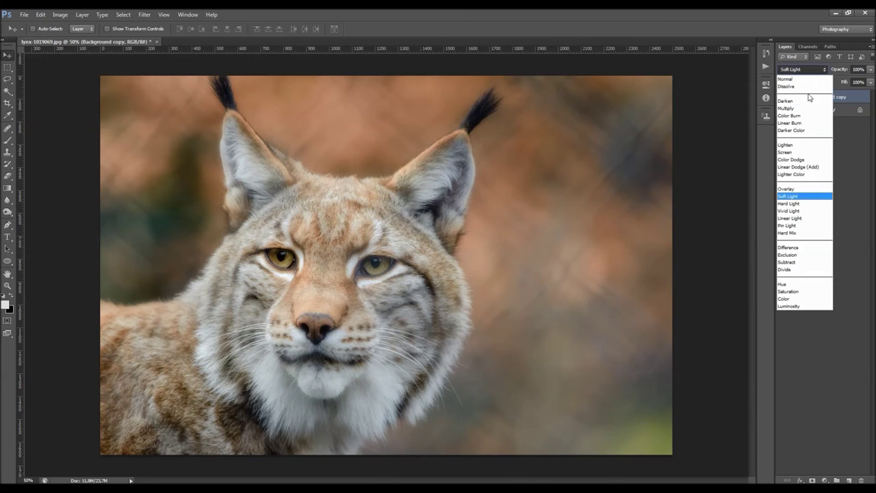
left_click(796, 189)
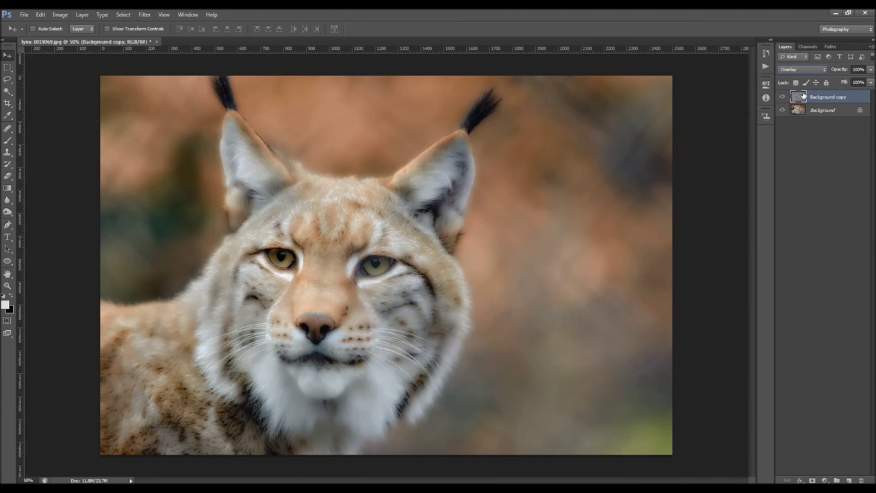
scroll(805, 69, "down", 1)
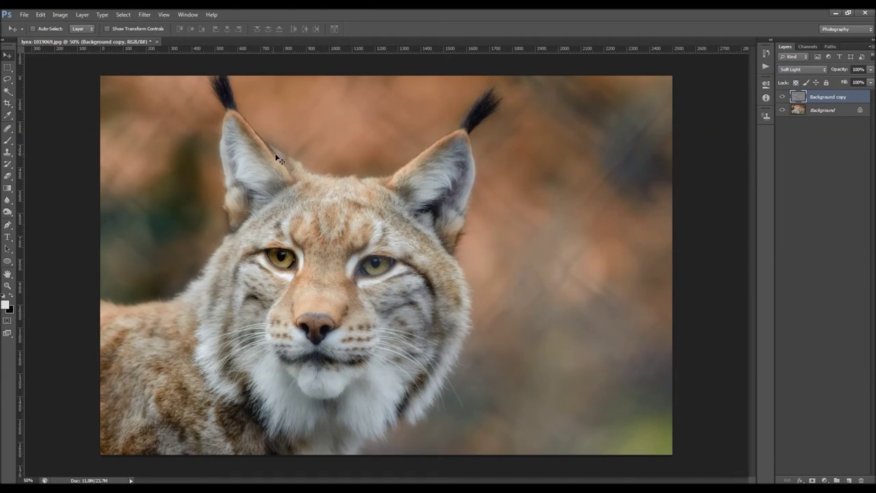
left_click(870, 69)
mouse_move(870, 81)
left_mouse_down()
mouse_move(826, 85)
mouse_move(863, 89)
left_mouse_up()
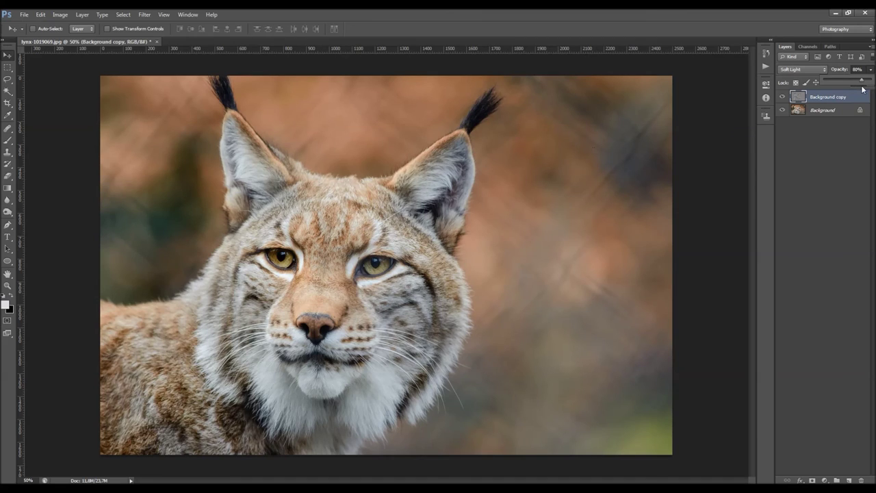
left_click(814, 478)
Paint black on the mask over the lynx's right eye (175 px brush) and chin (300 px)
key("b")
key("x")
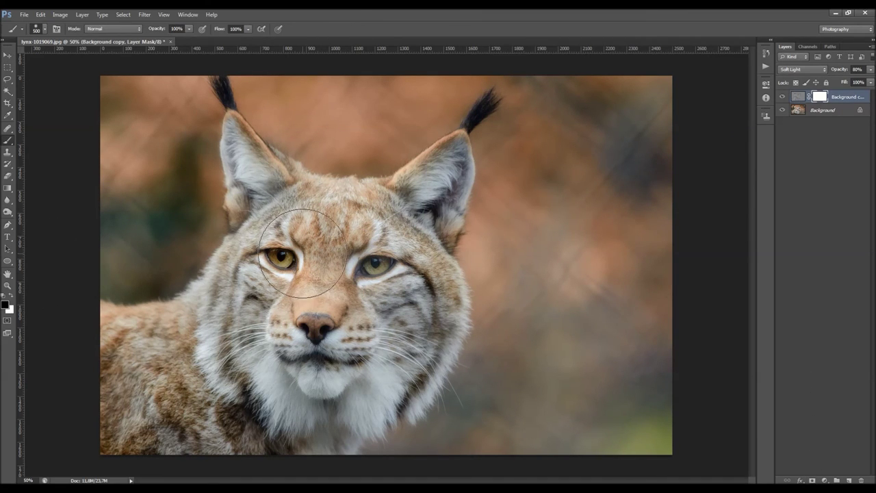
key("bracketleft")
key("bracketleft")
key("bracketleft")
key("bracketleft")
key("bracketleft")
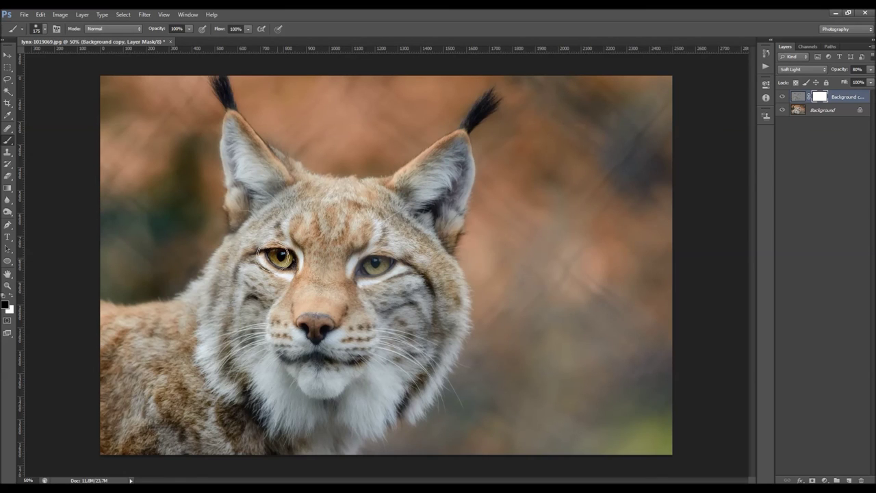
left_click_drag(376, 268, 383, 267)
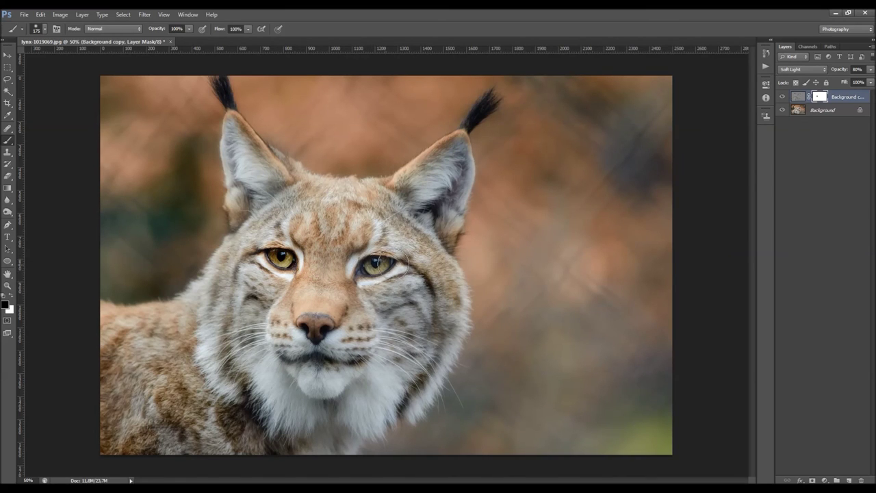
key("bracketright")
key("bracketright")
key("bracketright")
mouse_move(323, 378)
left_mouse_down()
mouse_move(354, 345)
mouse_move(322, 332)
left_mouse_up()
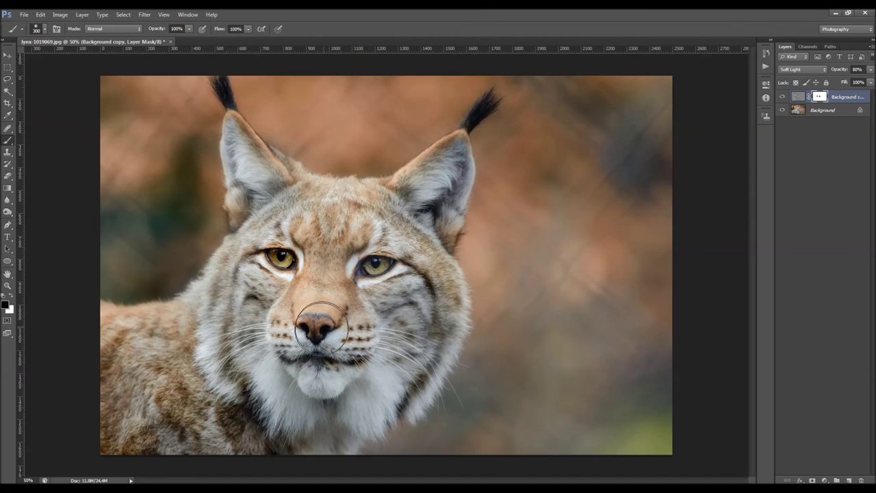
Compare the photo with and without sharpening at 100% opacity, then revert with F12
left_click(782, 97)
left_click(781, 97)
left_click(782, 97)
left_click(784, 97)
key("v")
left_click_drag(838, 69, 852, 69)
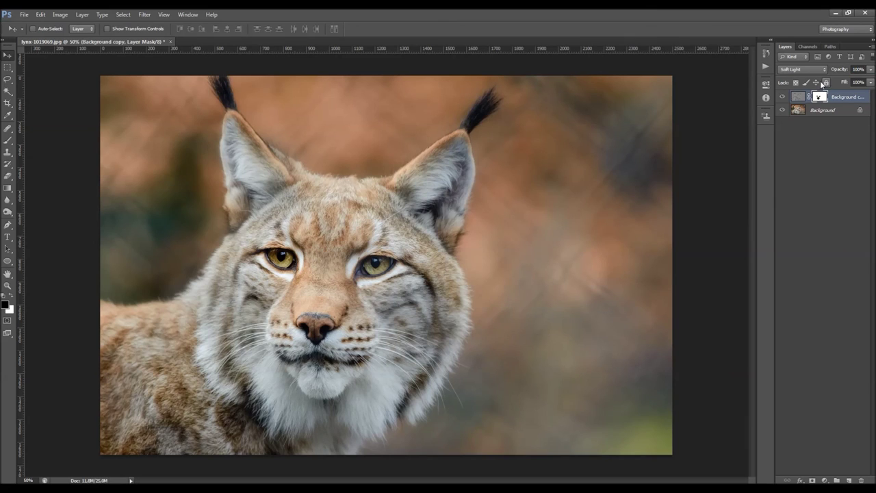
left_click(783, 96)
left_click(783, 97)
left_click(783, 96)
left_click(783, 96)
key("F12")
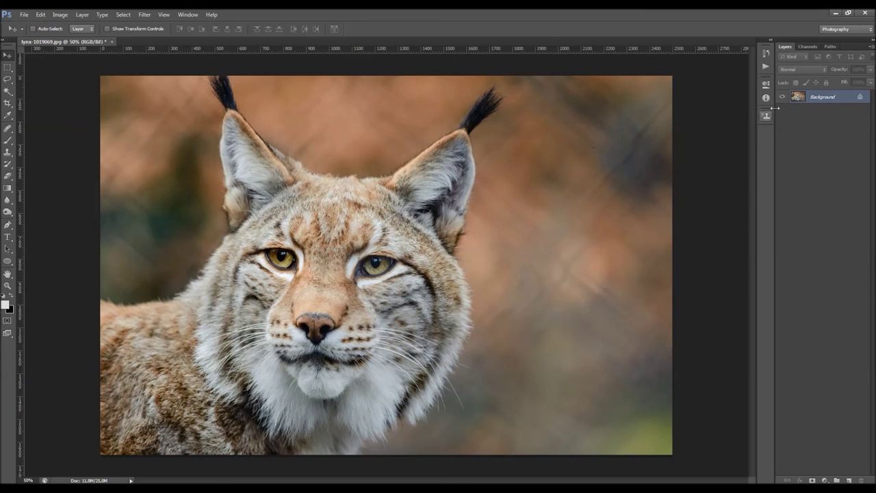
Duplicate the Background layer into a new Background copy
right_click(831, 99)
left_click(829, 117)
left_click(513, 158)
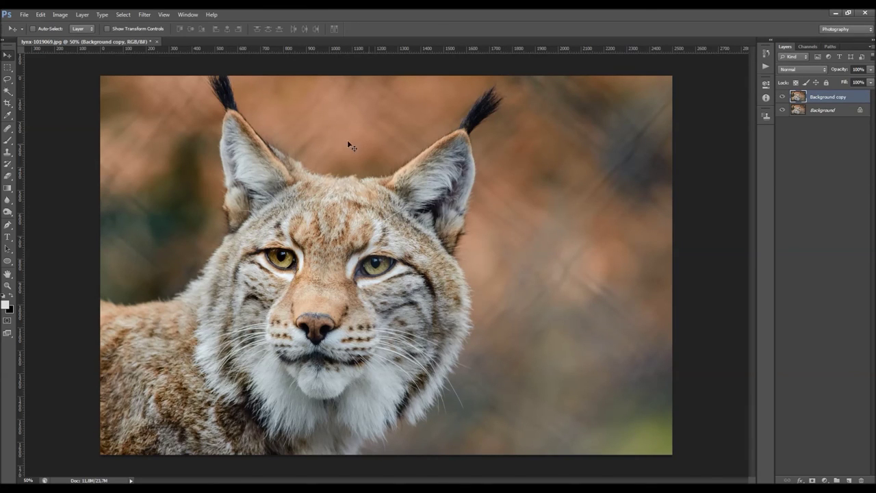
Apply a High Pass filter to the copy, turning the lynx into grey edge detail
left_click(145, 14)
mouse_move(193, 178)
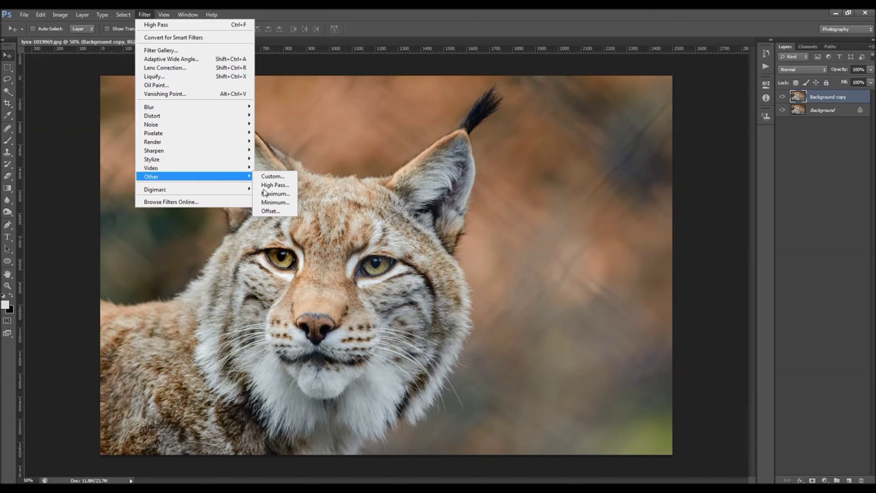
left_click(273, 185)
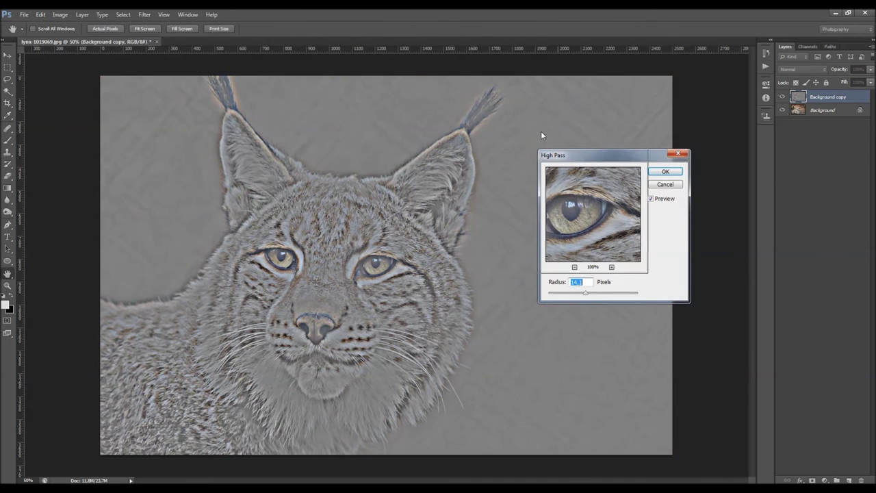
left_click_drag(572, 153, 606, 153)
mouse_move(619, 293)
left_mouse_down()
mouse_move(610, 295)
mouse_move(620, 297)
left_mouse_up()
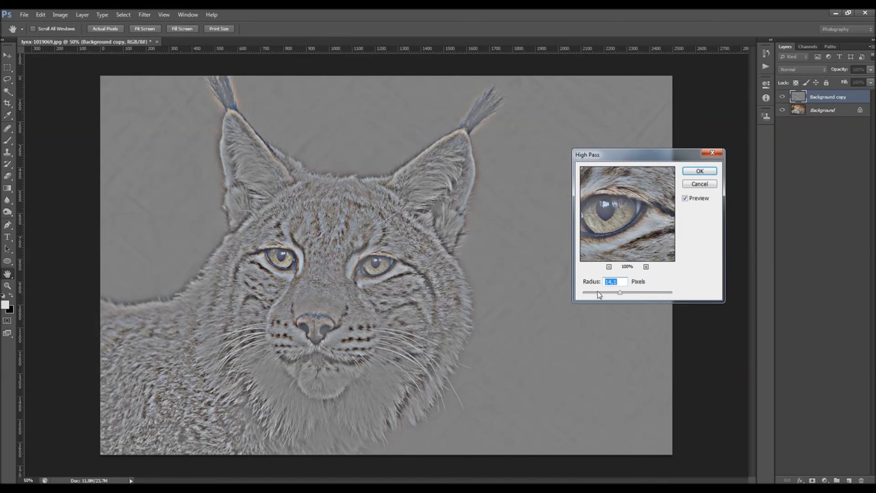
left_click(697, 171)
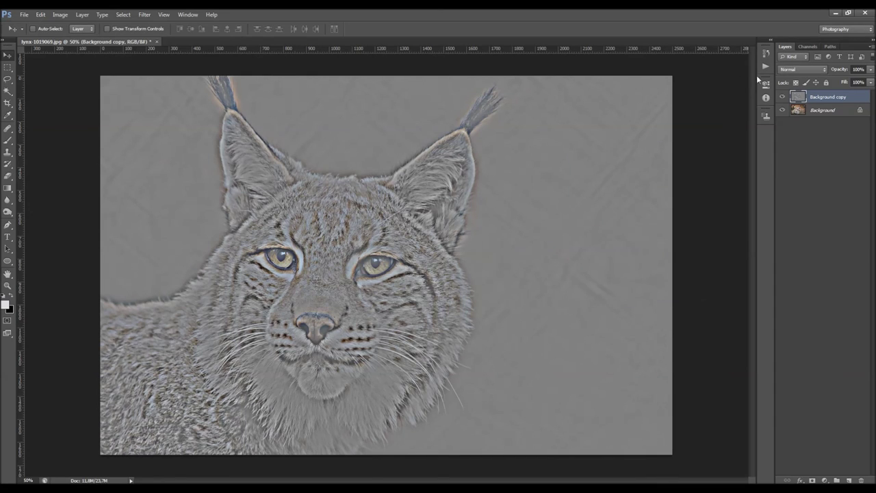
Blend the High Pass copy in Overlay, lower its opacity, and compare it on and off
left_click(785, 72)
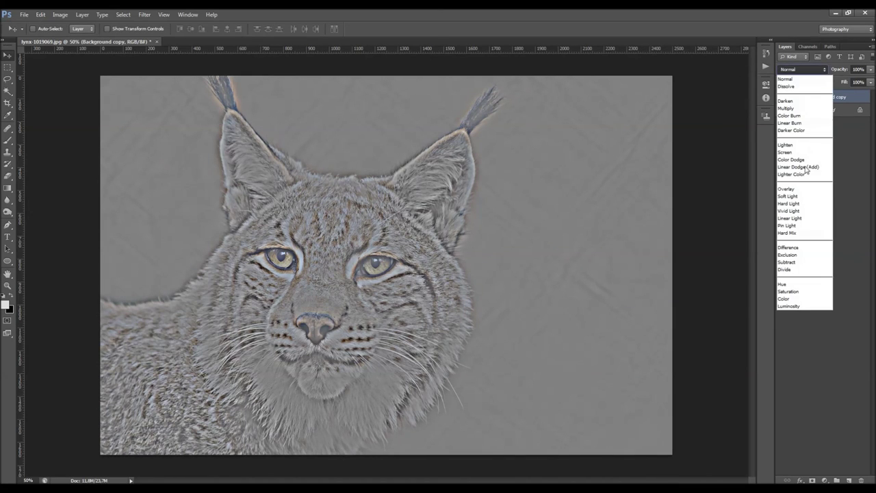
left_click(795, 190)
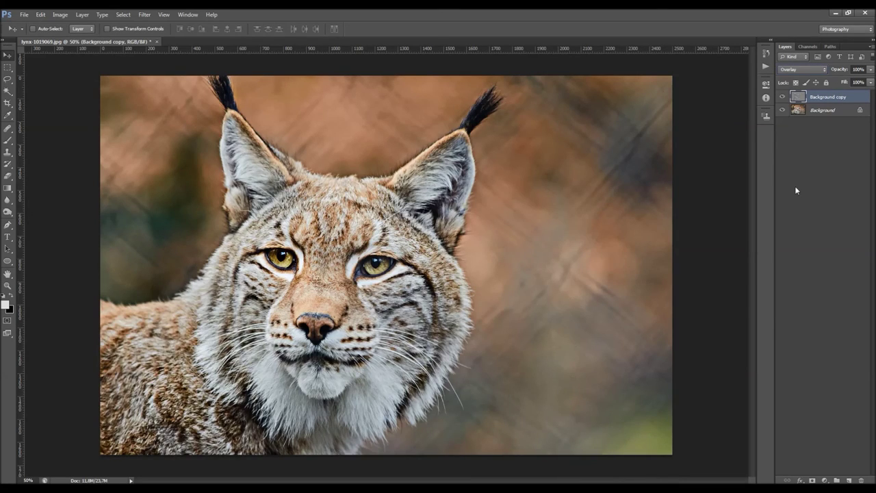
mouse_move(842, 70)
left_mouse_down()
mouse_move(828, 71)
mouse_move(840, 74)
left_mouse_up()
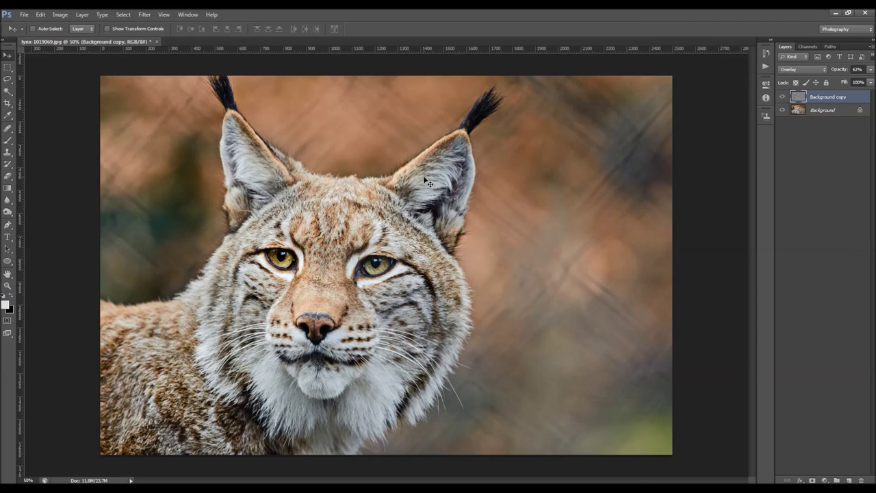
left_click(785, 96)
left_click(785, 95)
left_click(785, 96)
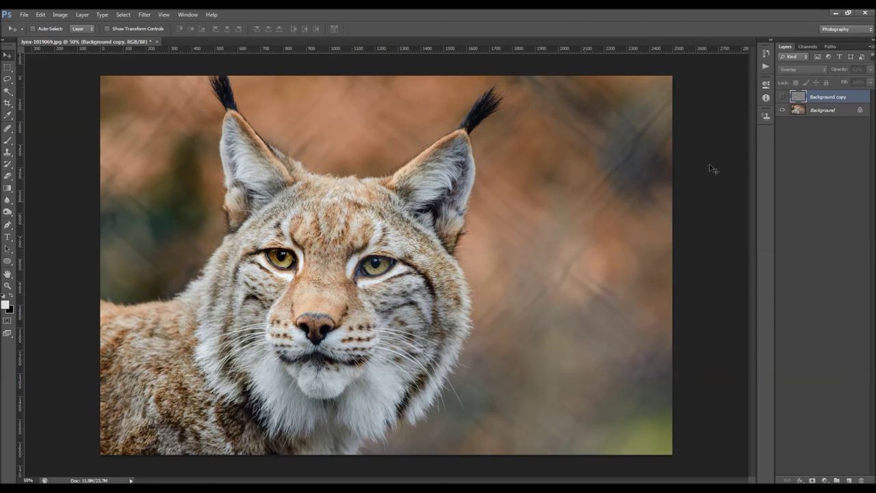
left_click(783, 98)
left_click(782, 98)
left_click(783, 98)
left_click(783, 98)
left_click(782, 98)
Try Soft Light, return to Overlay, and lower the opacity to about 52%
left_click(790, 70)
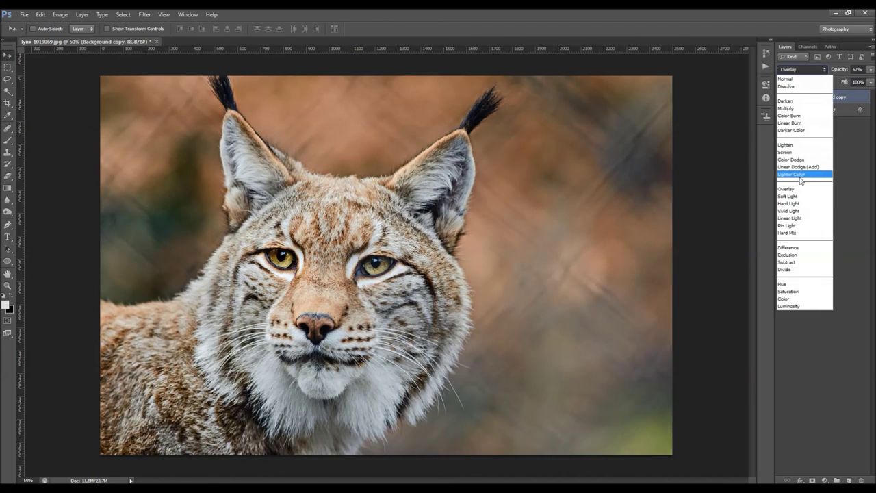
left_click(799, 191)
scroll(795, 70, "down", 2)
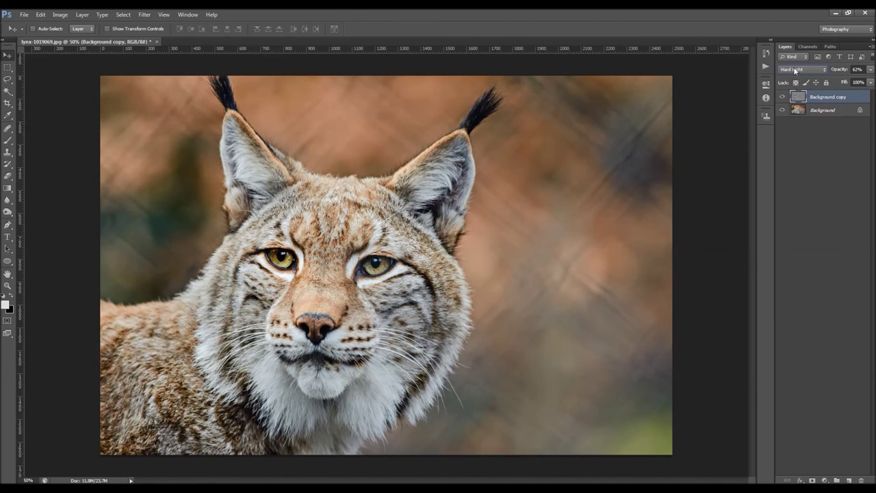
scroll(795, 70, "up", 1)
left_click(795, 71)
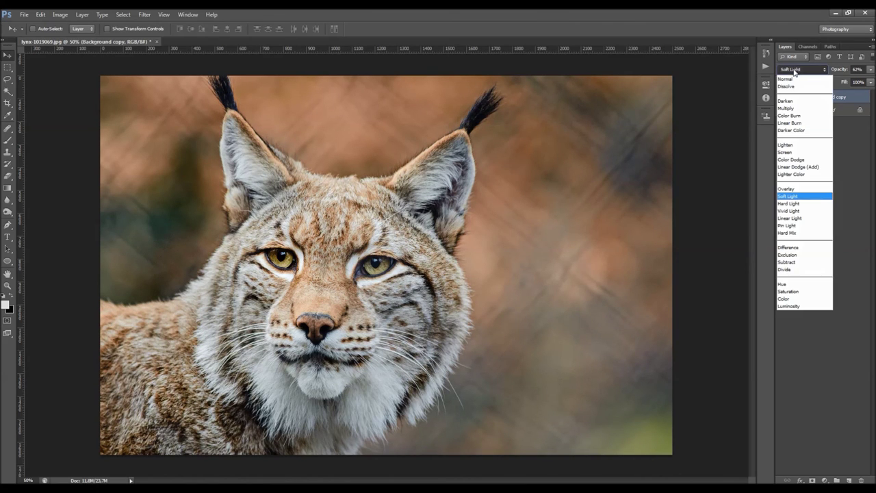
left_click(796, 189)
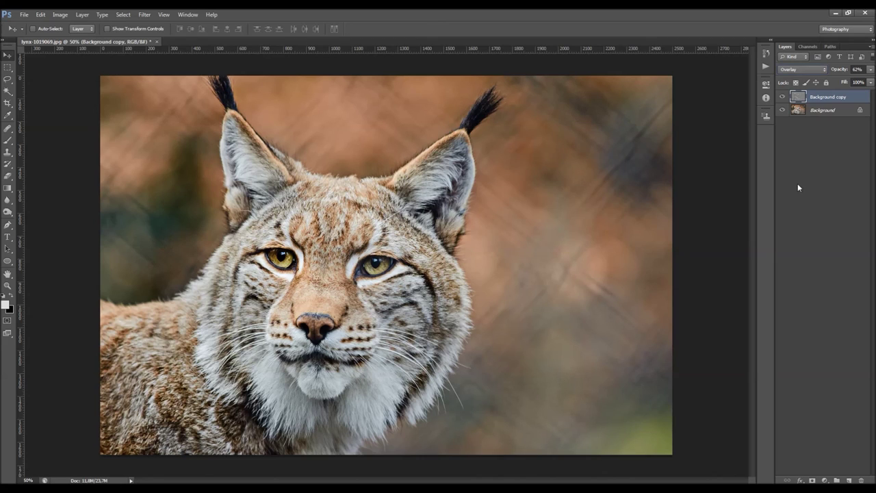
left_click_drag(844, 72, 839, 73)
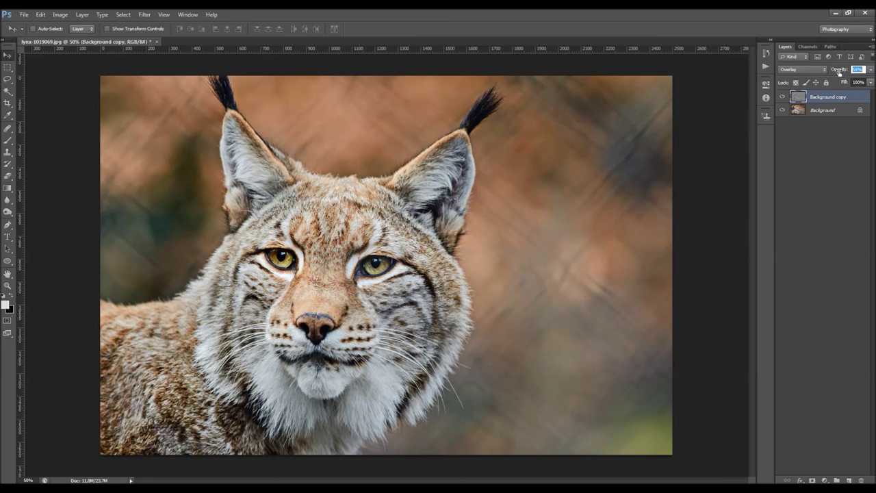
Add a layer mask and paint the blurred background black with a 700-pixel brush
left_click(783, 97)
left_click(784, 97)
left_click(783, 98)
left_click(784, 97)
left_click(784, 97)
left_click(783, 97)
left_click(812, 477)
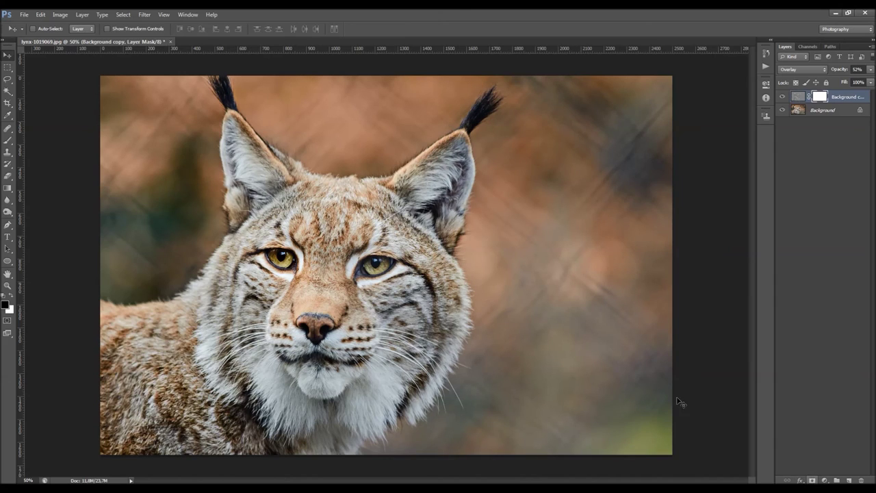
key("b")
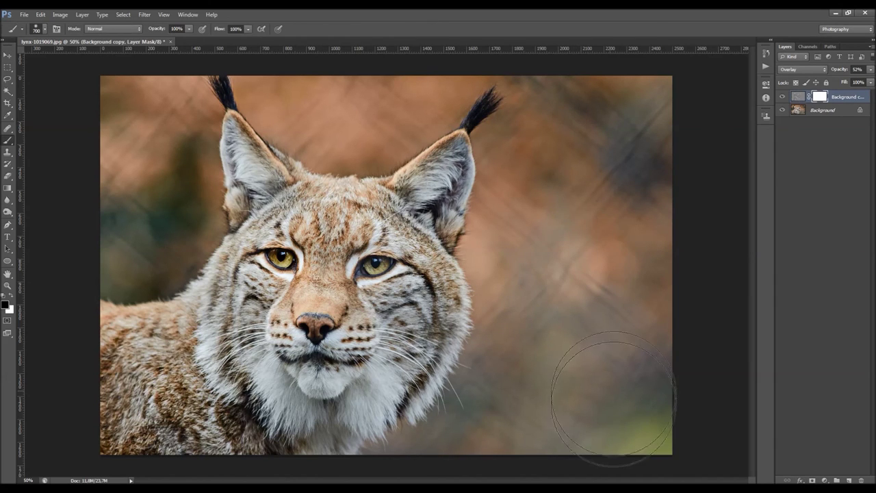
key("bracketright")
key("bracketright")
key("bracketright")
mouse_move(536, 255)
left_mouse_down()
mouse_move(548, 205)
mouse_move(661, 117)
mouse_move(650, 381)
left_mouse_up()
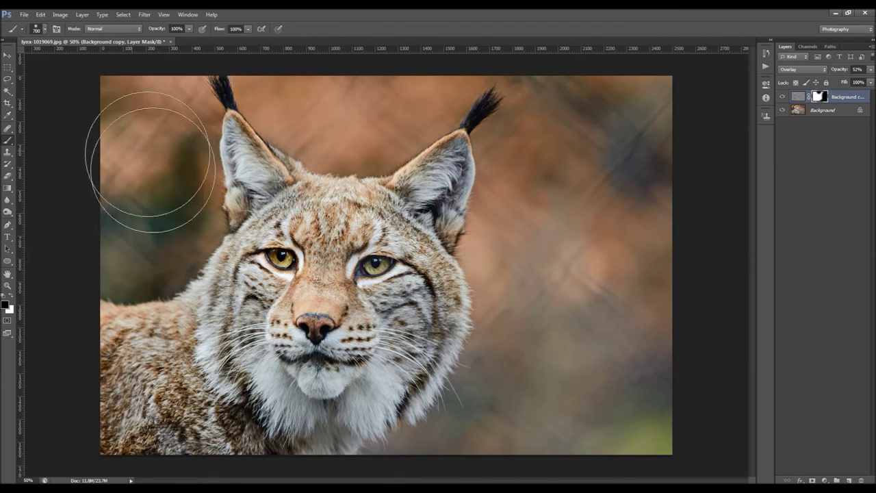
Compare the masked sharpening on and off and inspect it at different zooms, ending at 50%
key("v")
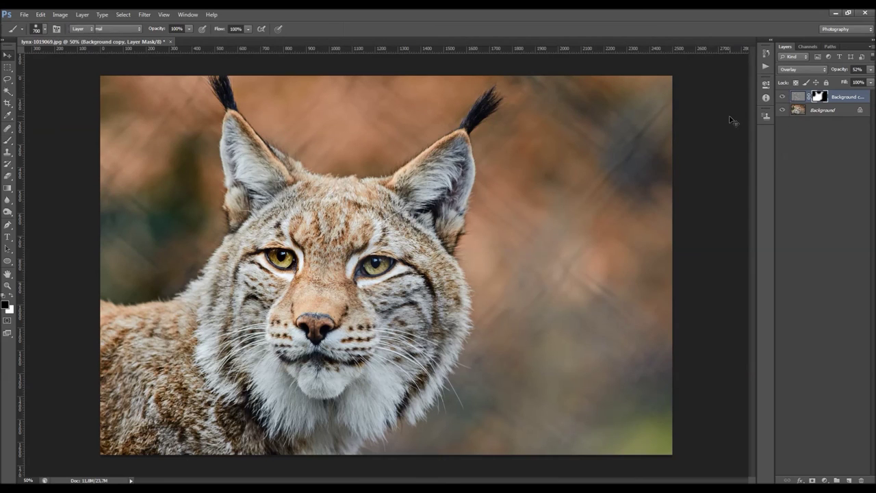
left_click(783, 96)
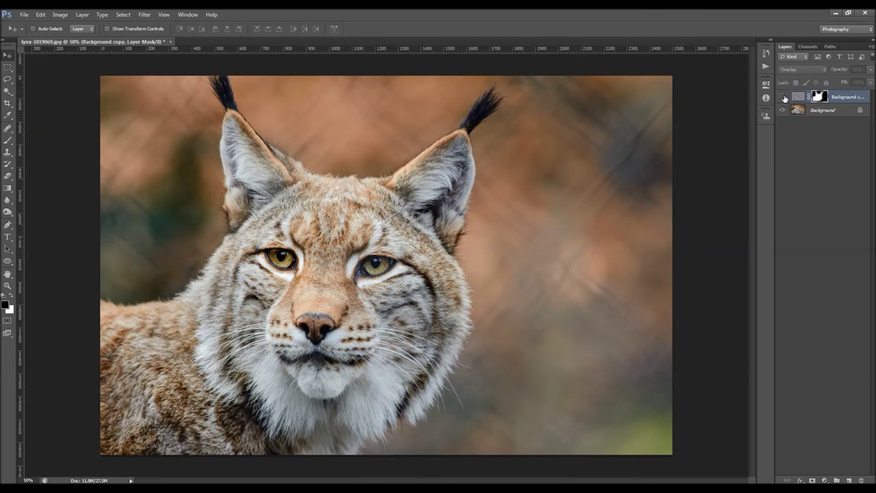
left_click(783, 97)
left_click(783, 96)
left_click(783, 96)
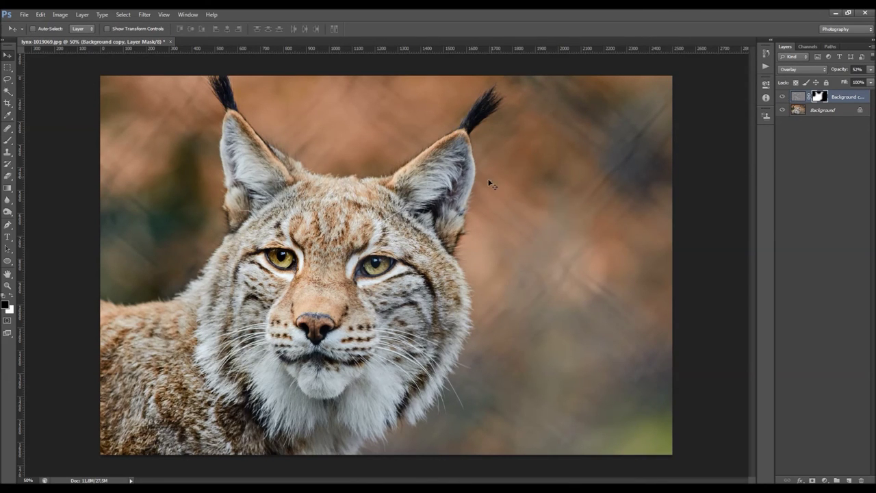
key("ctrl+minus")
key("ctrl+plus")
key("ctrl+plus")
key("ctrl+minus")
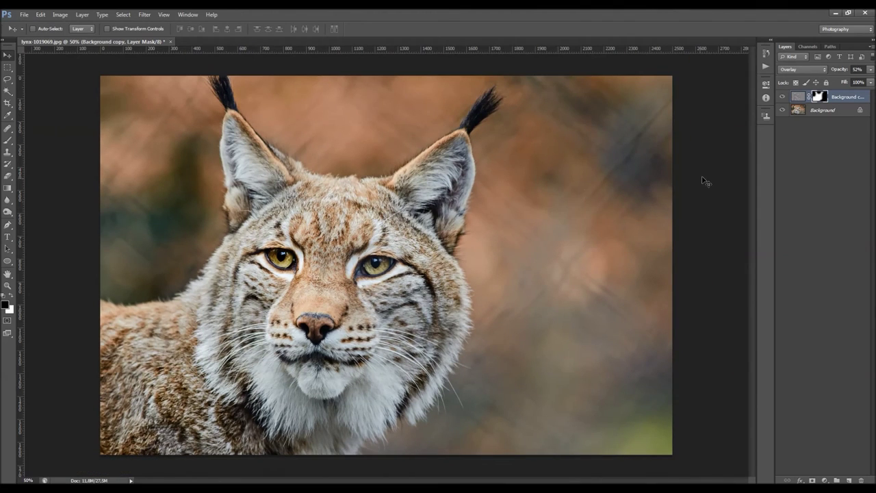